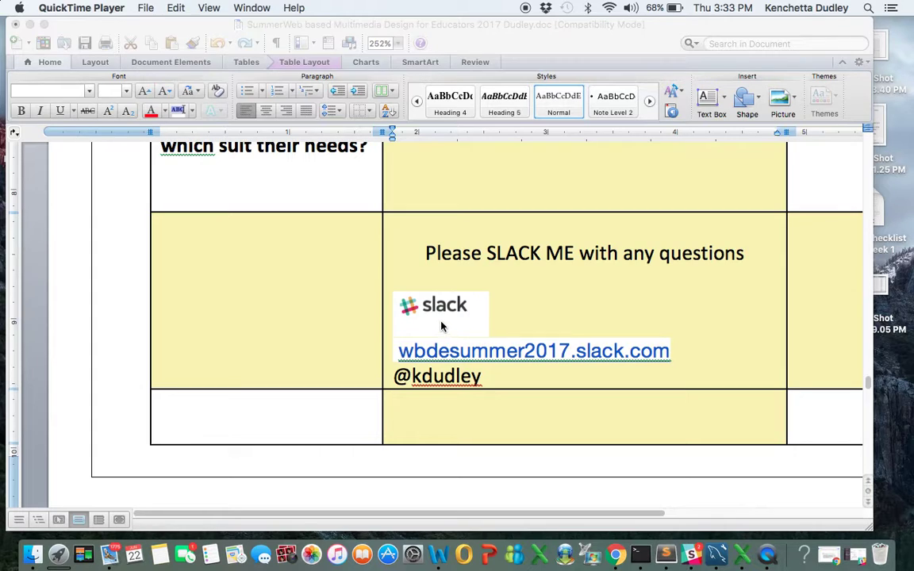
Copy the wbdesummer2017.slack.com address from the syllabus table in Word
{"action": "left_click", "coordinate": [399, 357]}
{"action": "left_click", "coordinate": [402, 356]}
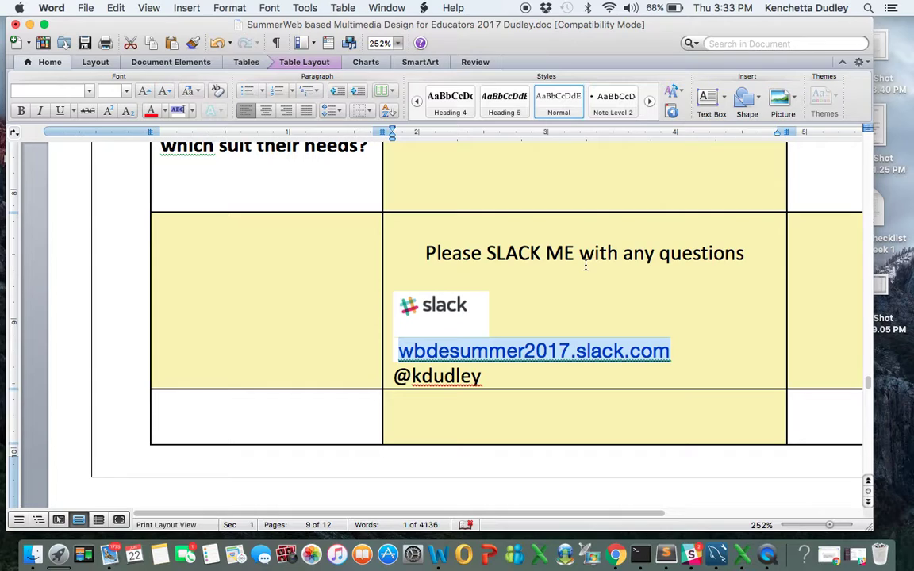
{"action": "key", "text": "super+c"}
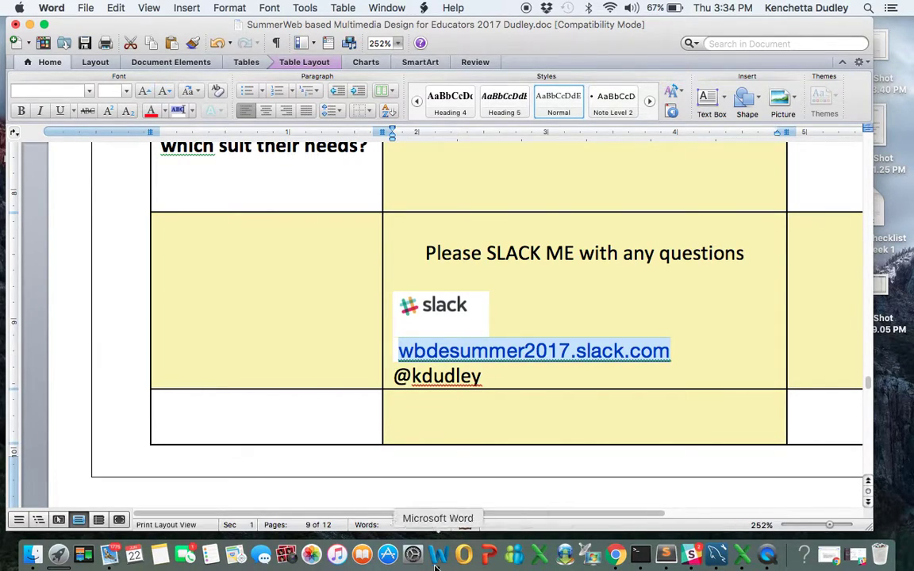
In Slack, choose Sign in to another team and submit the pasted wbdesummer2017.slack.com address
{"action": "left_click", "coordinate": [691, 560]}
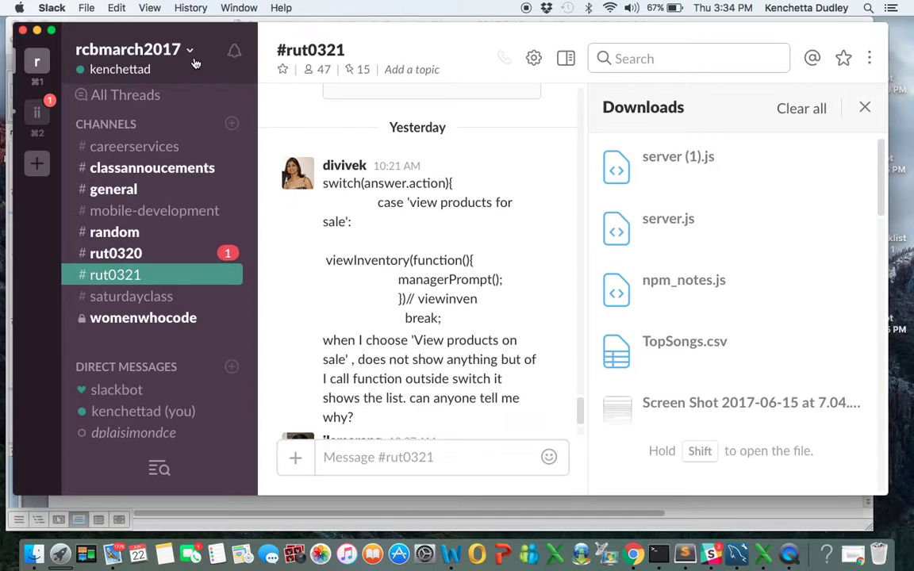
{"action": "left_click", "coordinate": [176, 56]}
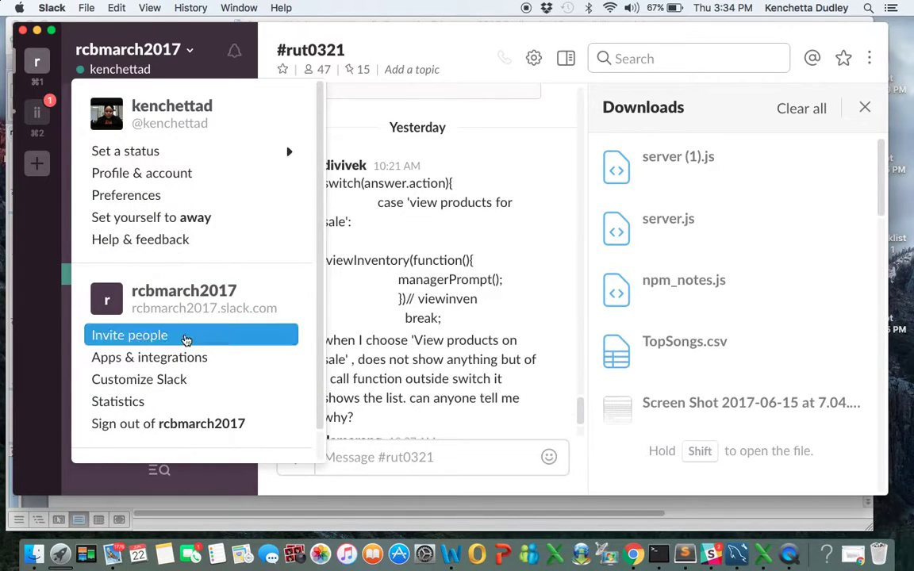
{"action": "scroll", "coordinate": [184, 340], "scroll_direction": "down", "scroll_amount": 1}
{"action": "left_click", "coordinate": [195, 449]}
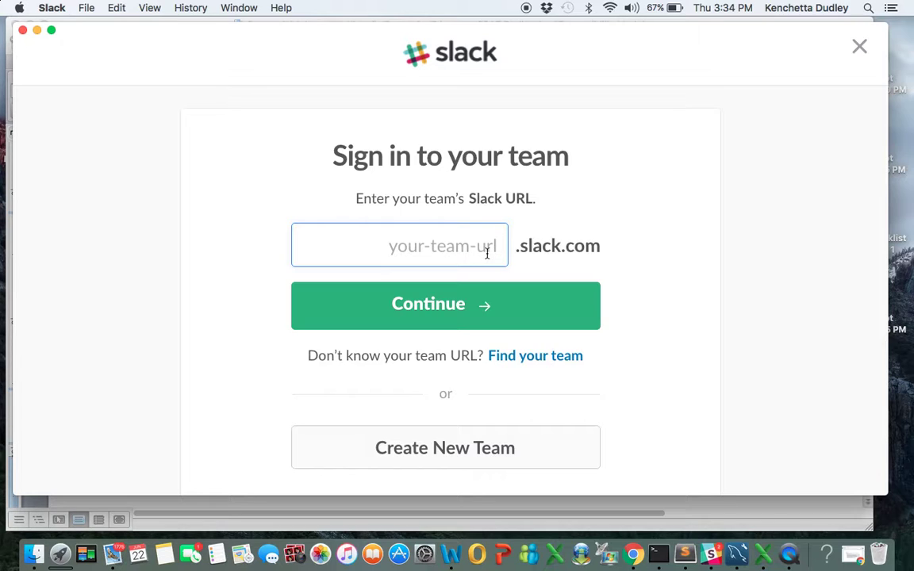
{"action": "key", "text": "super+v"}
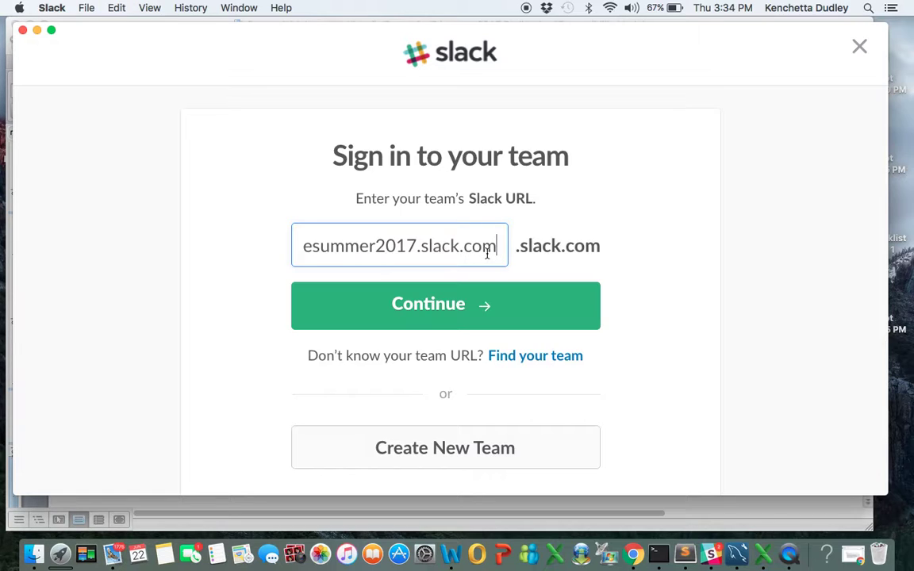
{"action": "left_click", "coordinate": [453, 308]}
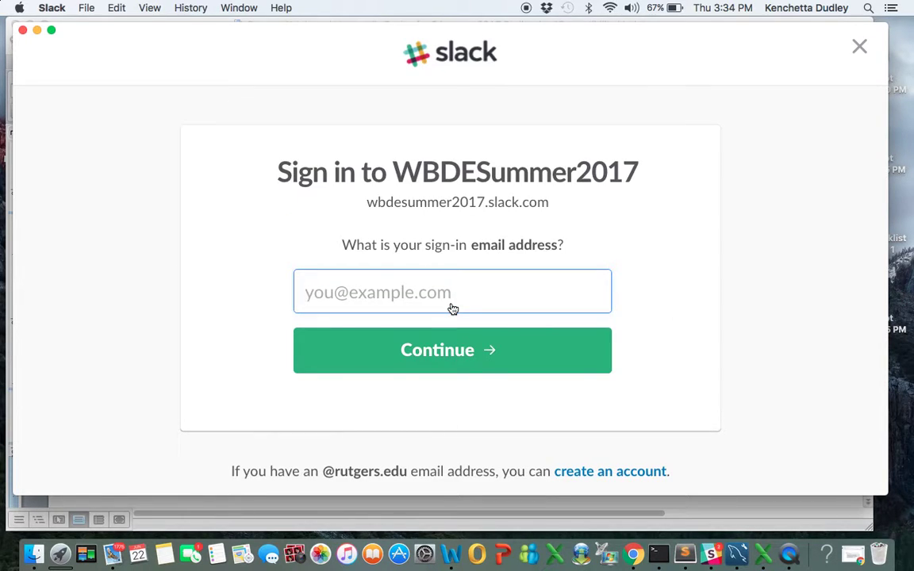
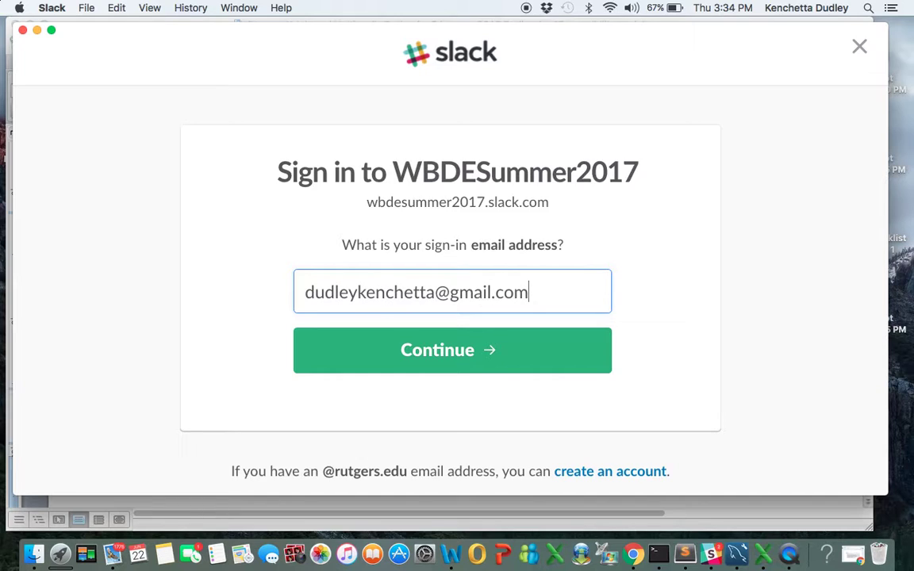
Enter the sign-in e-mail address and continue to the password step
{"action": "key", "text": "Return"}
{"action": "left_click", "coordinate": [449, 357]}
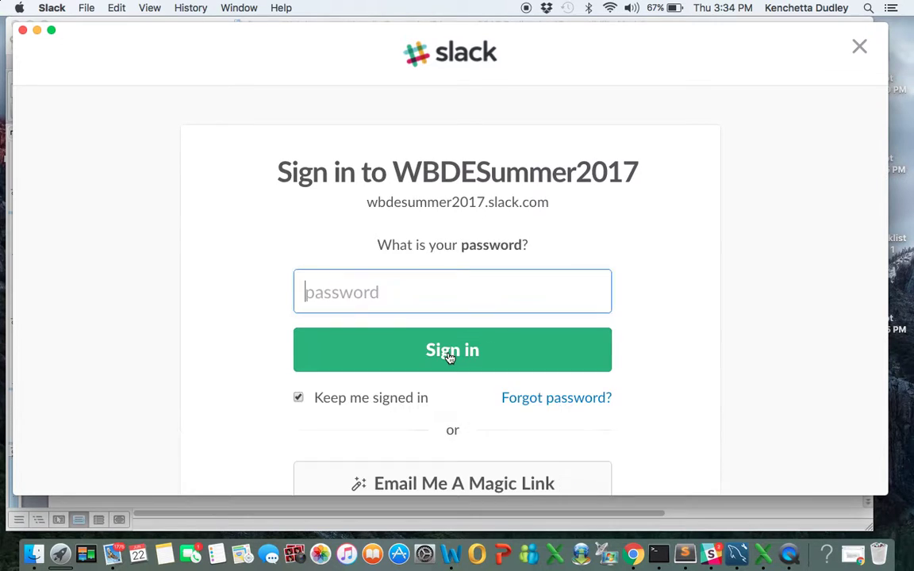
Turn off Keep me signed in, enter the account password, and sign in
{"action": "left_click", "coordinate": [298, 398]}
{"action": "left_click", "coordinate": [314, 289]}
{"action": "type", "text": "•••••"}
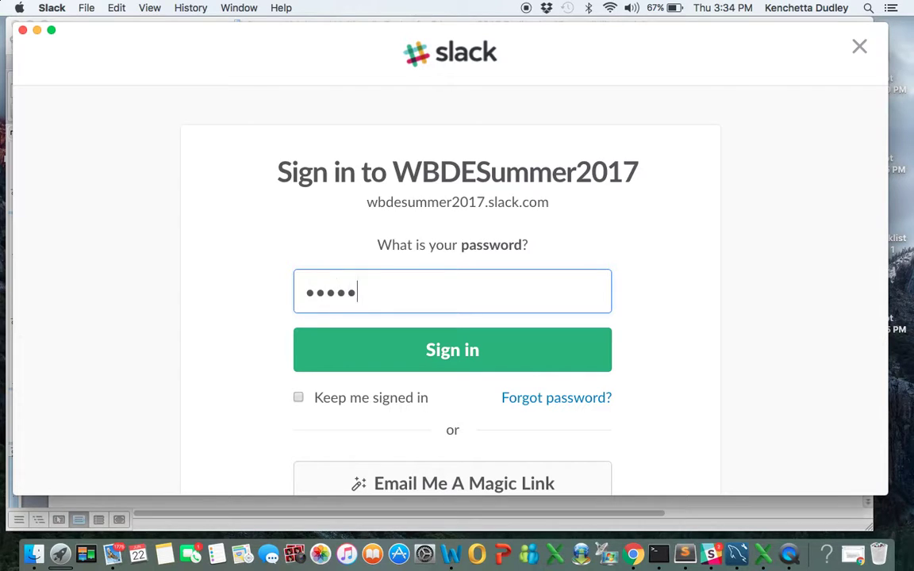
{"action": "type", "text": "••••••"}
{"action": "left_click", "coordinate": [413, 352]}
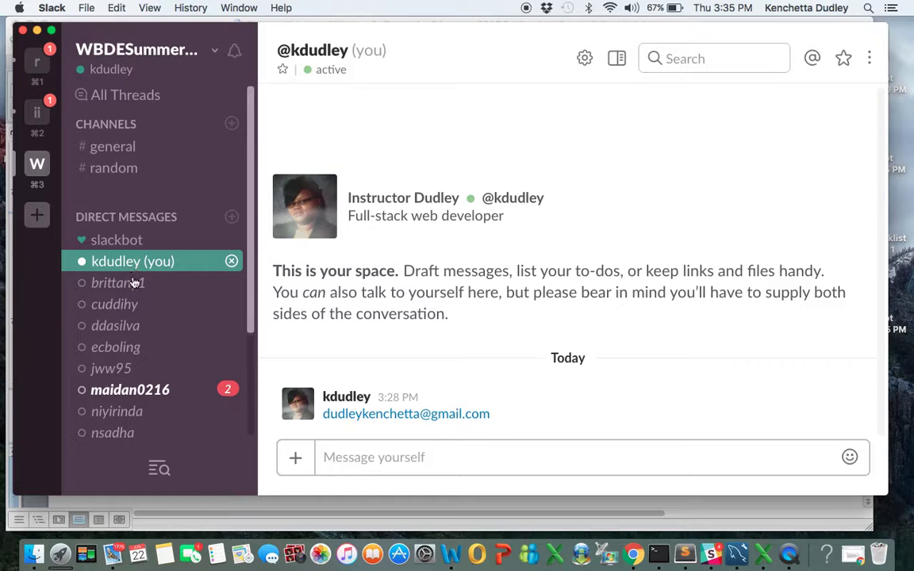
Scroll the sidebar to review the general and random channels and the direct messages
{"action": "scroll", "coordinate": [154, 316], "scroll_direction": "down", "scroll_amount": 3}
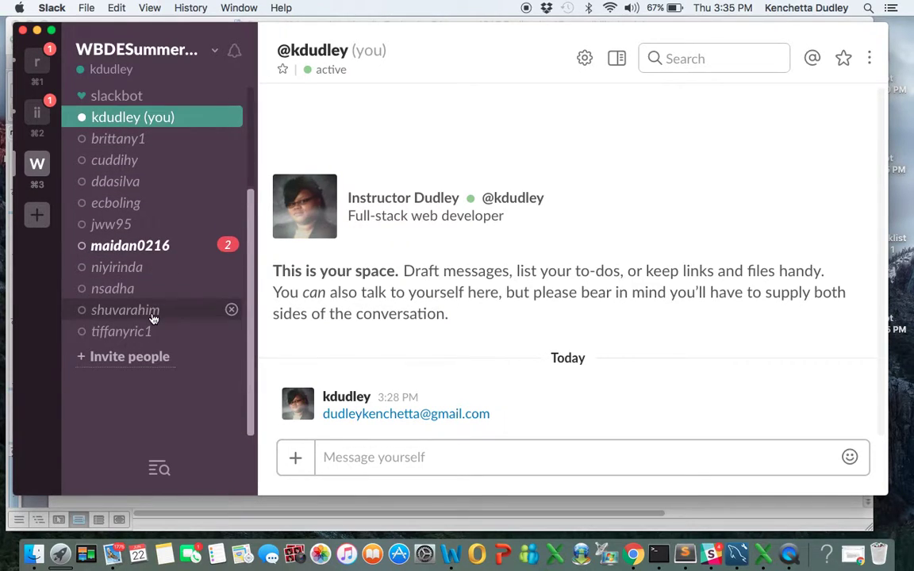
{"action": "scroll", "coordinate": [153, 319], "scroll_direction": "up", "scroll_amount": 3}
{"action": "scroll", "coordinate": [153, 319], "scroll_direction": "down", "scroll_amount": 3}
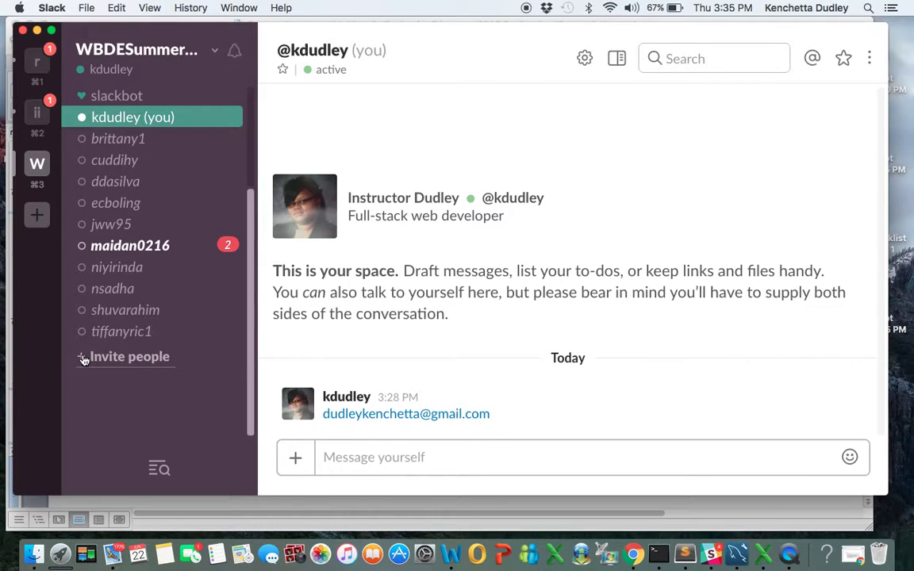
{"action": "scroll", "coordinate": [153, 254], "scroll_direction": "up", "scroll_amount": 4}
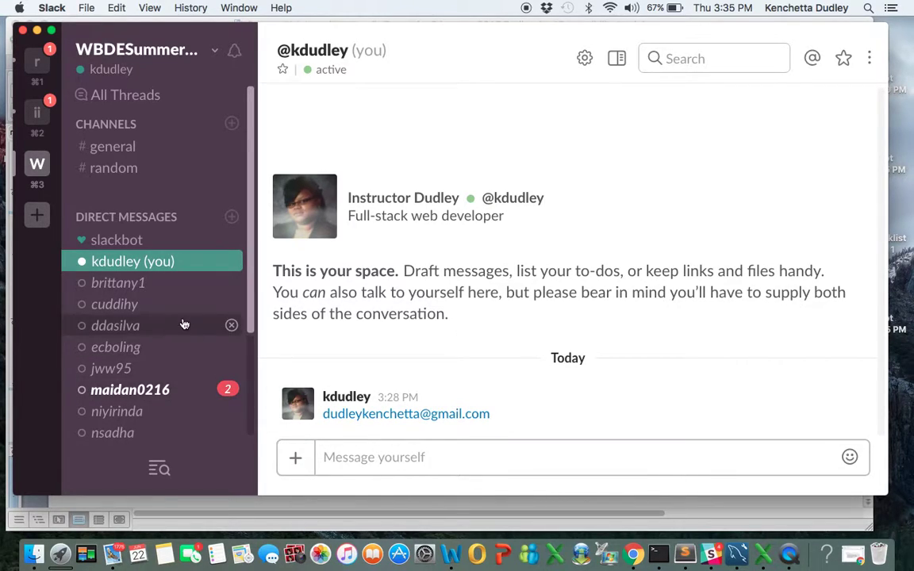
Glance at #random, then return to #general and scroll up through its welcome messages
{"action": "left_click", "coordinate": [115, 151]}
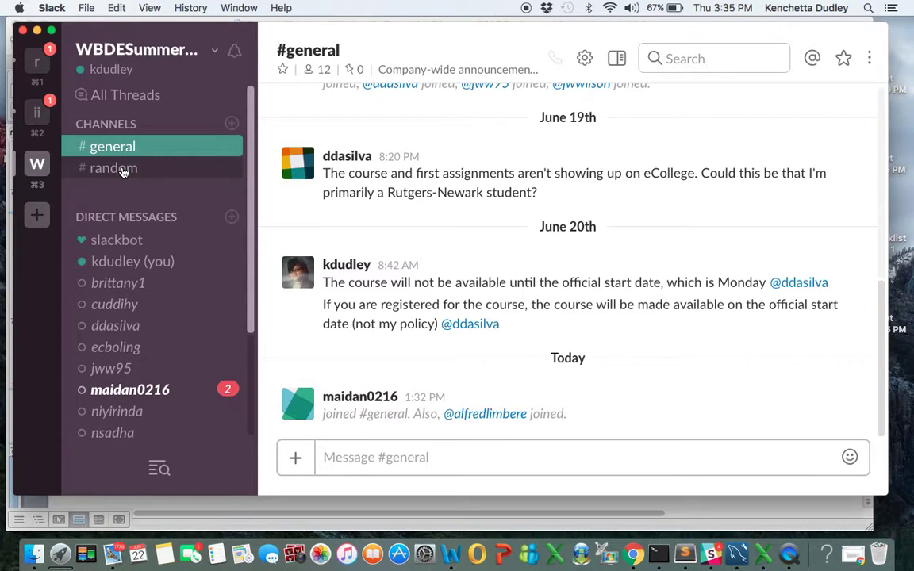
{"action": "left_click", "coordinate": [123, 172]}
{"action": "left_click", "coordinate": [131, 151]}
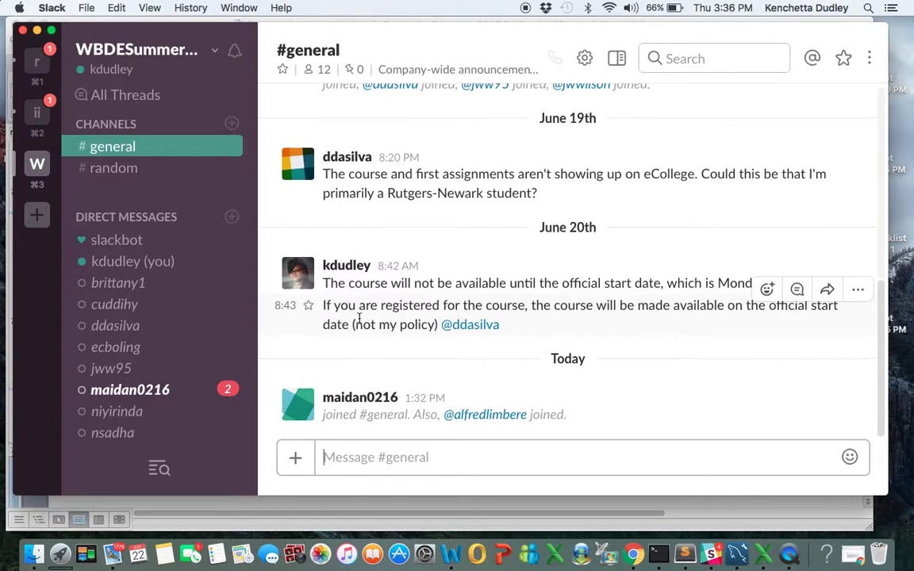
{"action": "scroll", "coordinate": [359, 318], "scroll_direction": "up", "scroll_amount": 5}
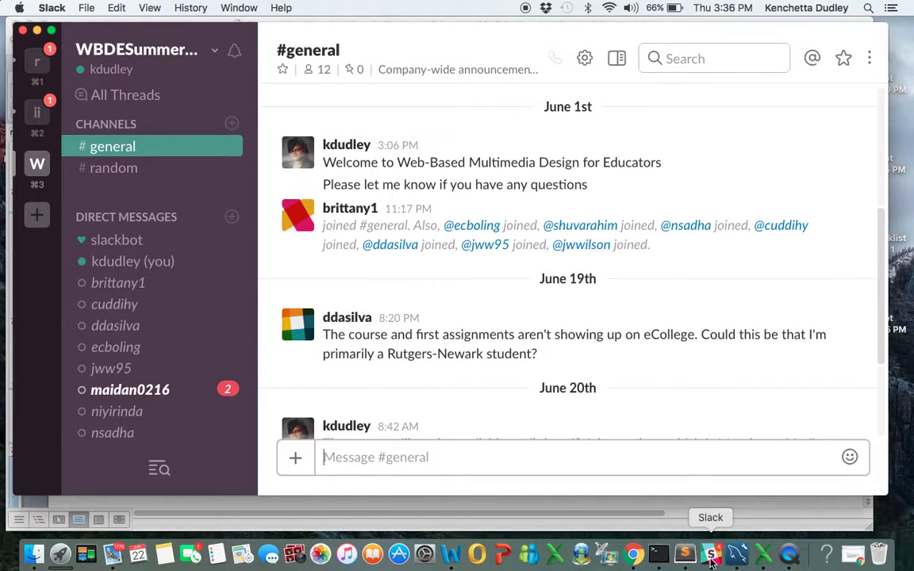
Open the WBDESummer2017 team menu, briefly hide Slack to view the Word syllabus, then restore it
{"action": "left_click", "coordinate": [174, 55]}
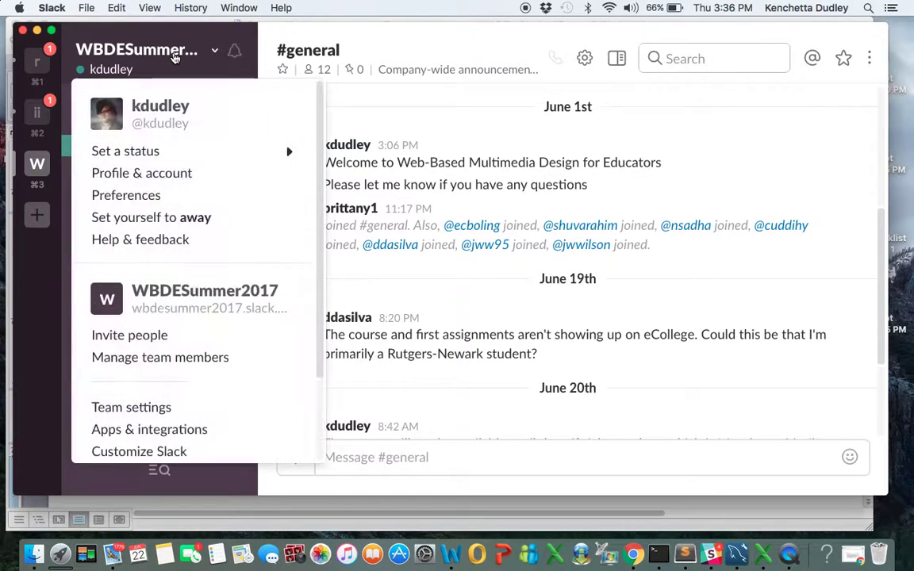
{"action": "scroll", "coordinate": [203, 239], "scroll_direction": "down", "scroll_amount": 3}
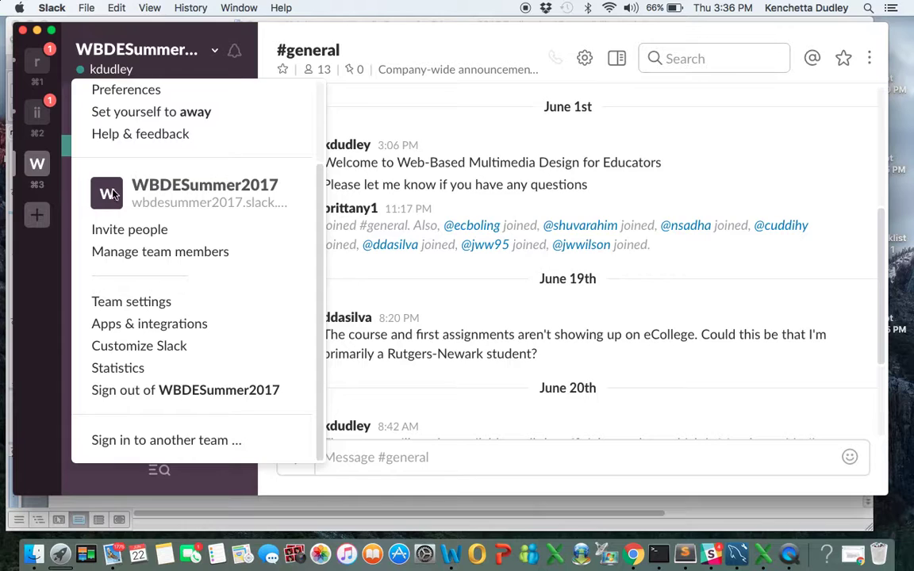
{"action": "left_click", "coordinate": [22, 30]}
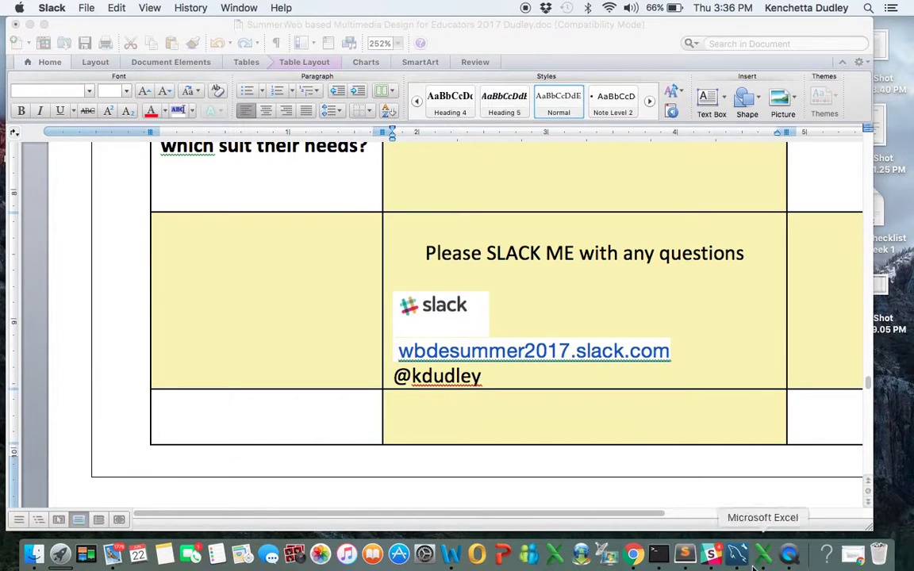
{"action": "left_click", "coordinate": [712, 554]}
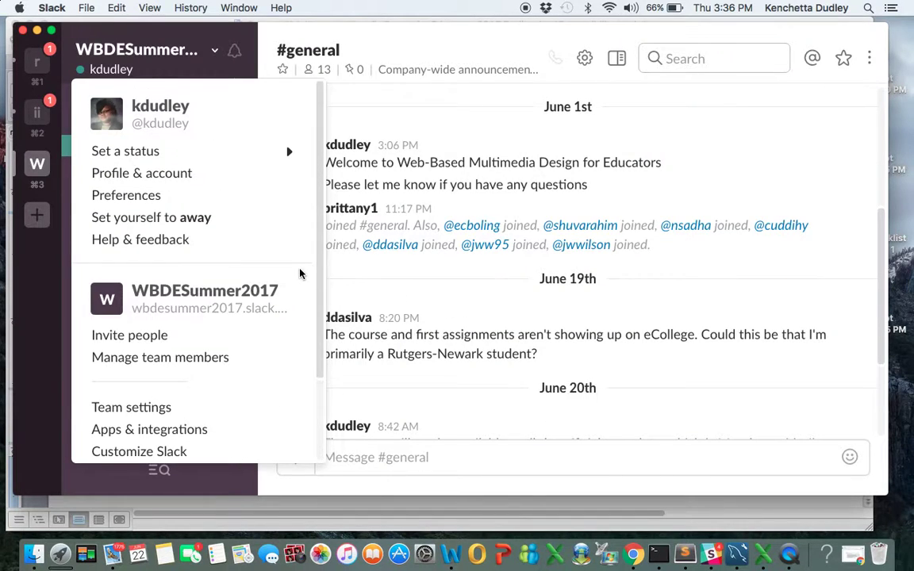
Close the team menu and switch to the rcbmarch2017 workspace
{"action": "left_click", "coordinate": [158, 49]}
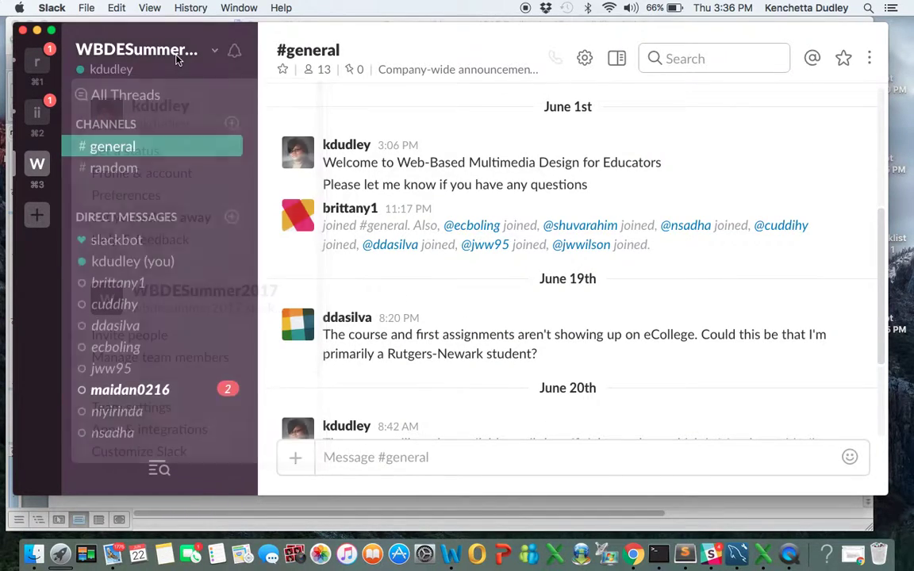
{"action": "left_click", "coordinate": [157, 48]}
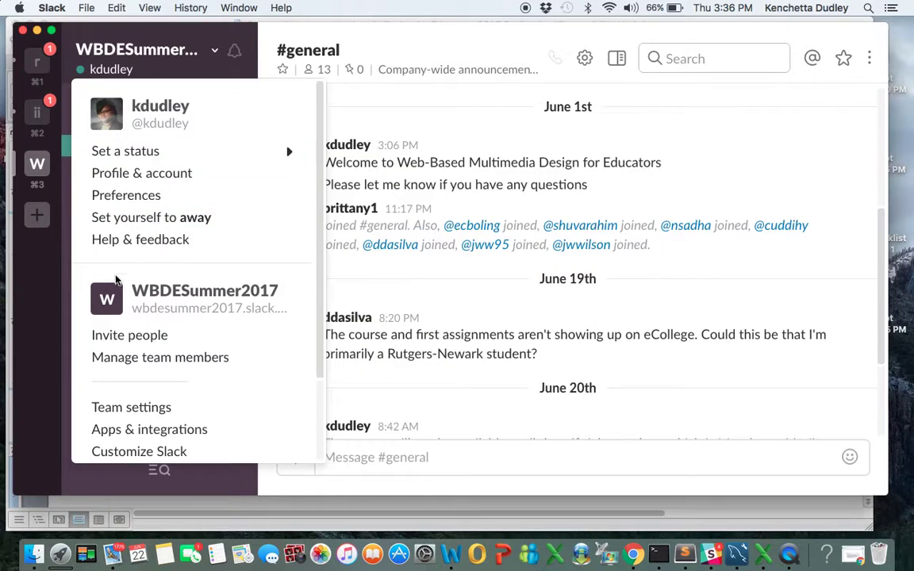
{"action": "left_click", "coordinate": [190, 69]}
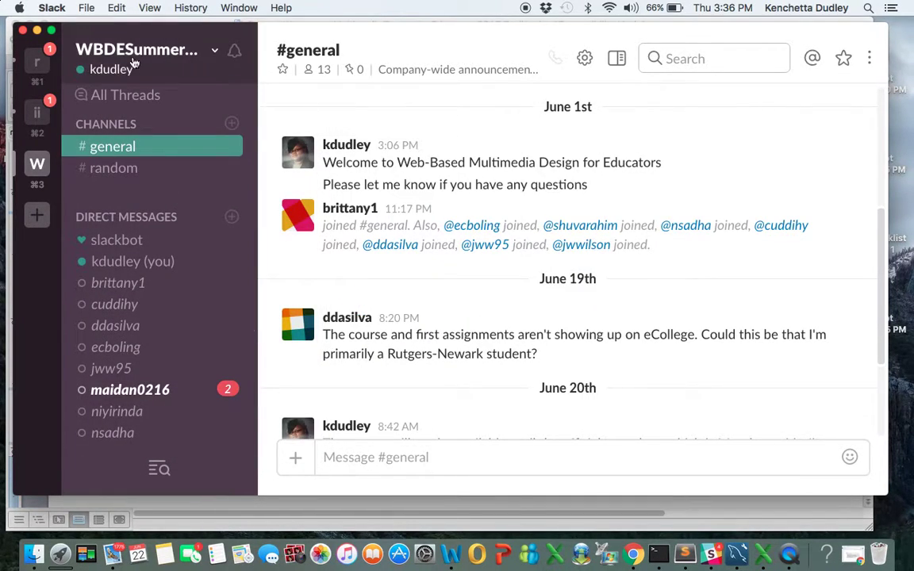
{"action": "left_click", "coordinate": [37, 59]}
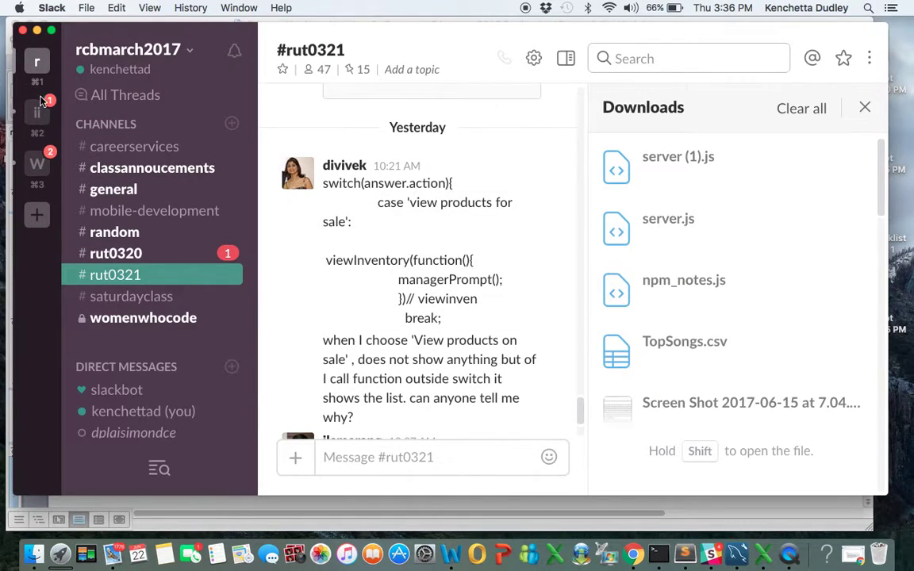
Scroll up through the #rut0321 channel history
{"action": "scroll", "coordinate": [306, 248], "scroll_direction": "up", "scroll_amount": 3}
{"action": "scroll", "coordinate": [350, 364], "scroll_direction": "up", "scroll_amount": 10}
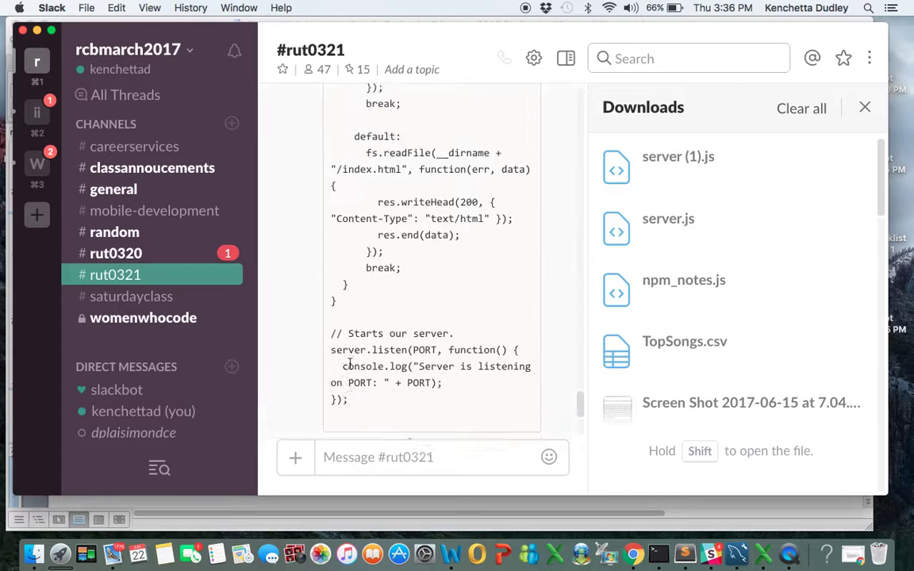
{"action": "scroll", "coordinate": [349, 363], "scroll_direction": "up", "scroll_amount": 2}
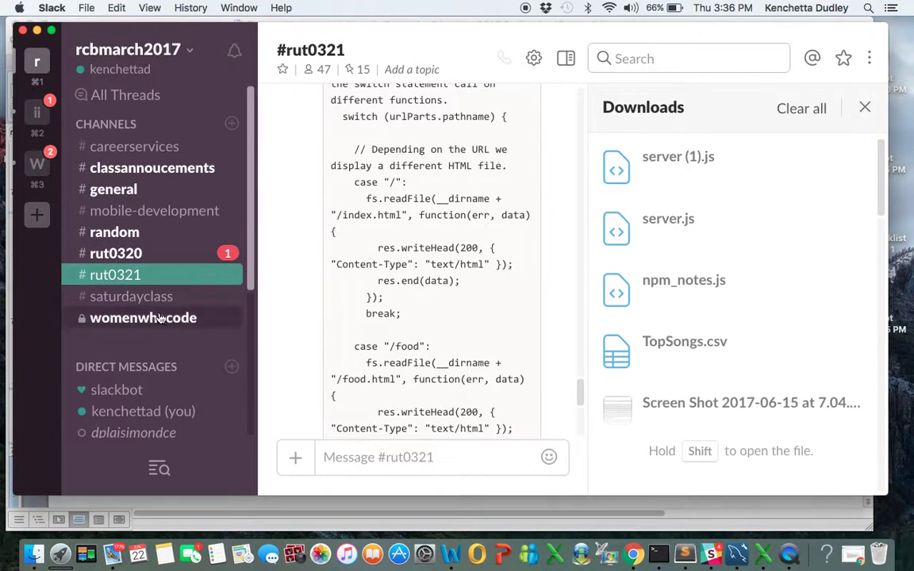
{"action": "scroll", "coordinate": [400, 268], "scroll_direction": "up", "scroll_amount": 2}
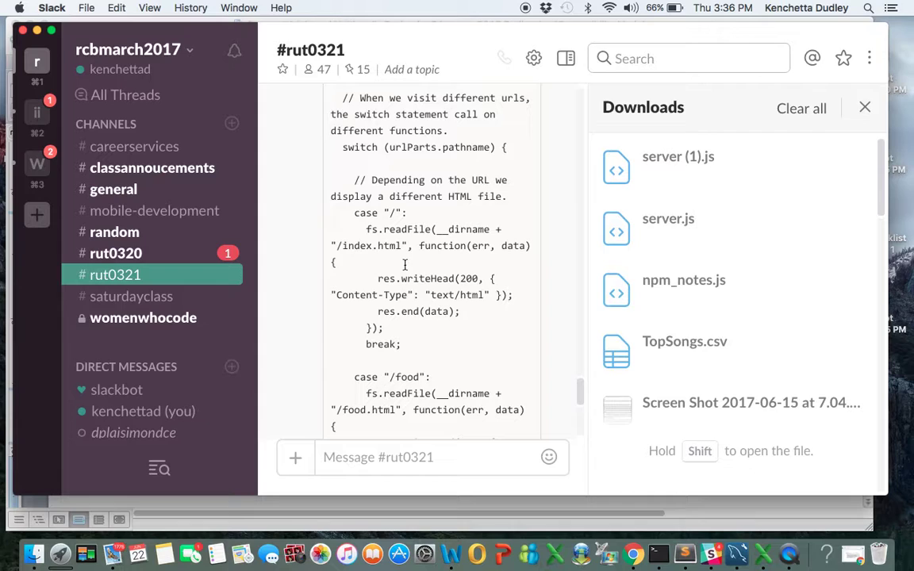
{"action": "scroll", "coordinate": [429, 271], "scroll_direction": "up", "scroll_amount": 10}
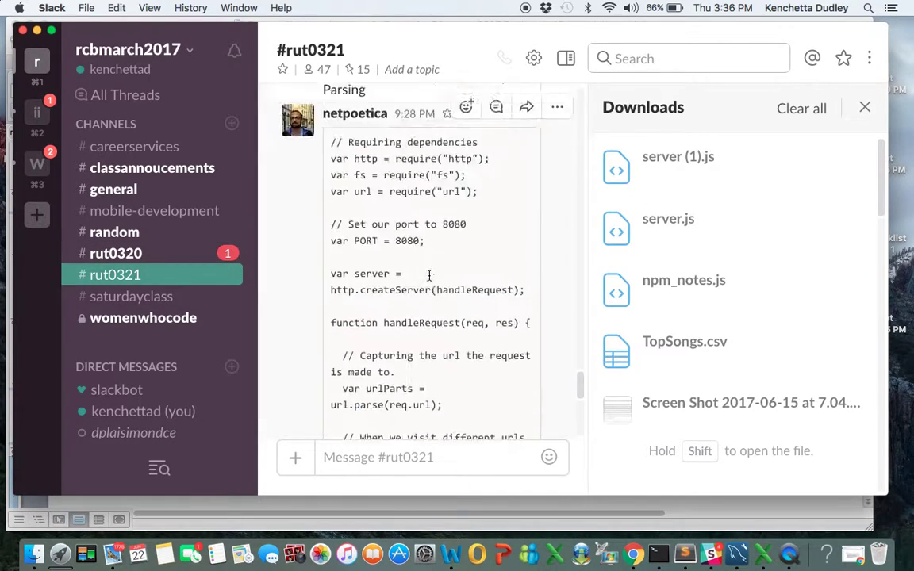
{"action": "scroll", "coordinate": [428, 275], "scroll_direction": "up", "scroll_amount": 10}
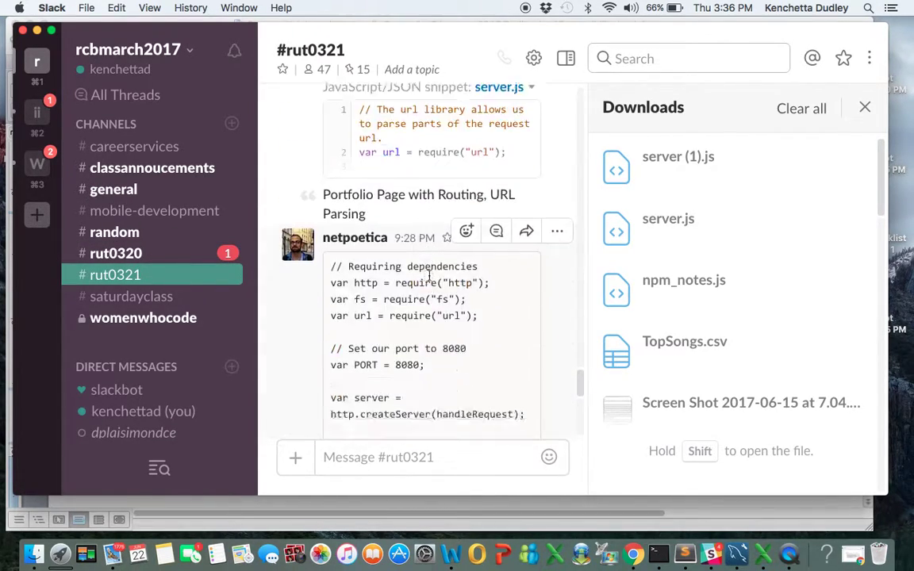
{"action": "scroll", "coordinate": [429, 275], "scroll_direction": "down", "scroll_amount": 10}
{"action": "scroll", "coordinate": [434, 240], "scroll_direction": "up", "scroll_amount": 10}
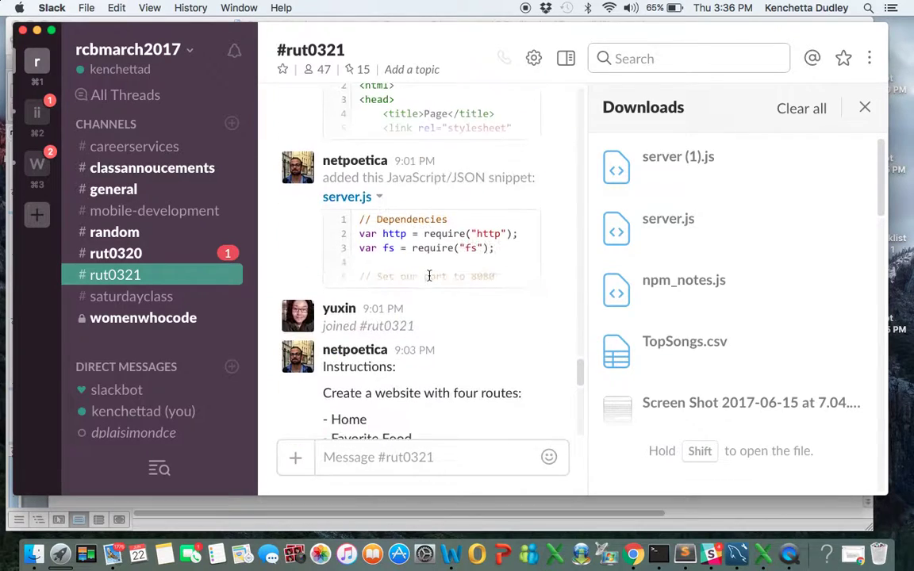
After checking the Word syllabus, choose Sign in to another team from the rcbmarch2017 menu
{"action": "left_click", "coordinate": [23, 31]}
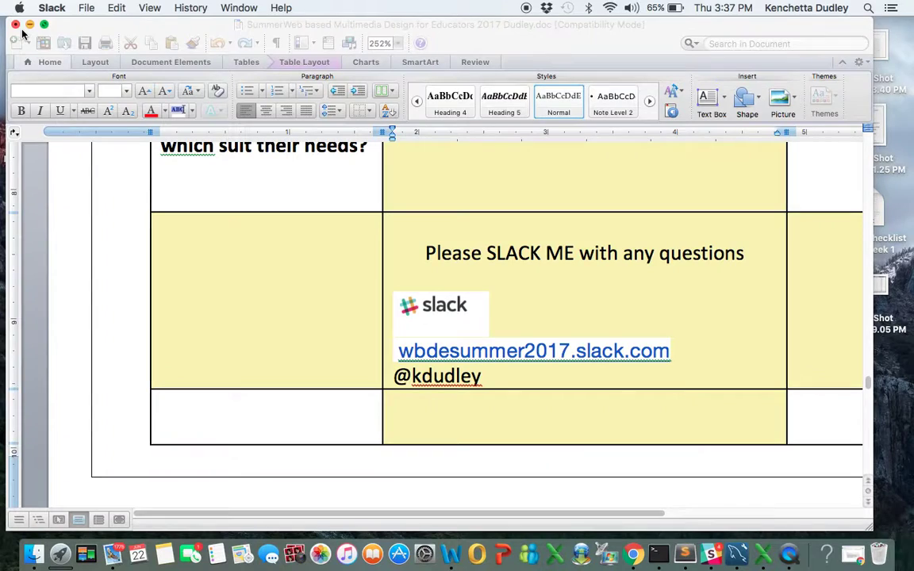
{"action": "left_click", "coordinate": [714, 558]}
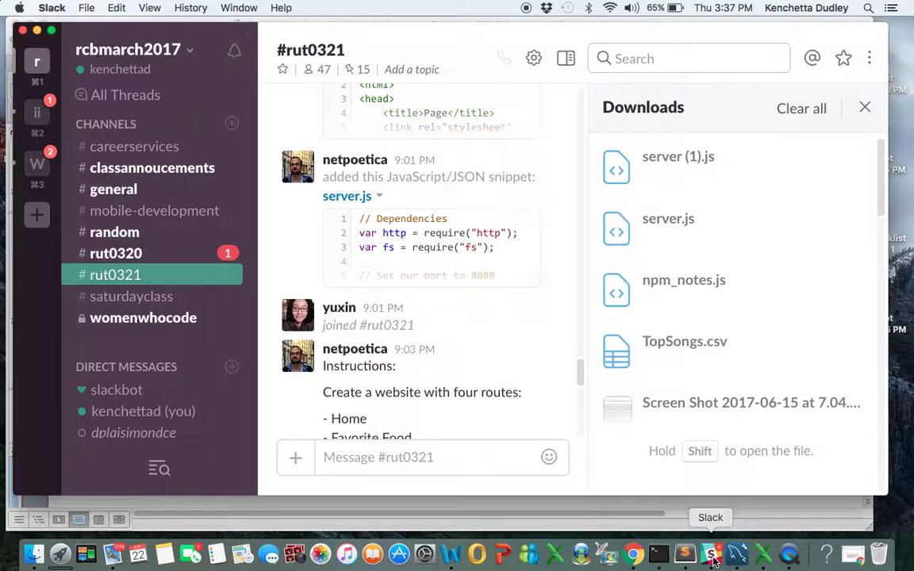
{"action": "left_click", "coordinate": [191, 54]}
{"action": "scroll", "coordinate": [200, 305], "scroll_direction": "down", "scroll_amount": 2}
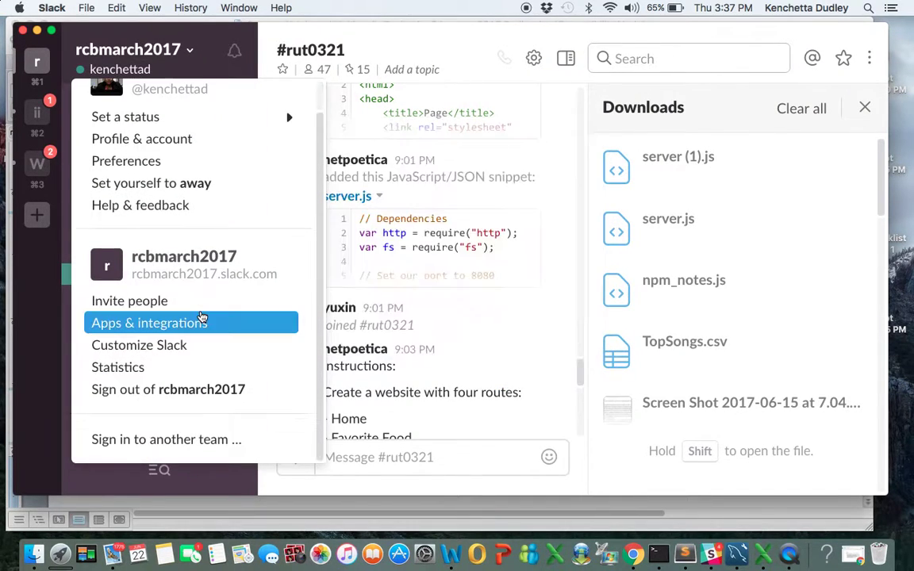
{"action": "left_click", "coordinate": [195, 441]}
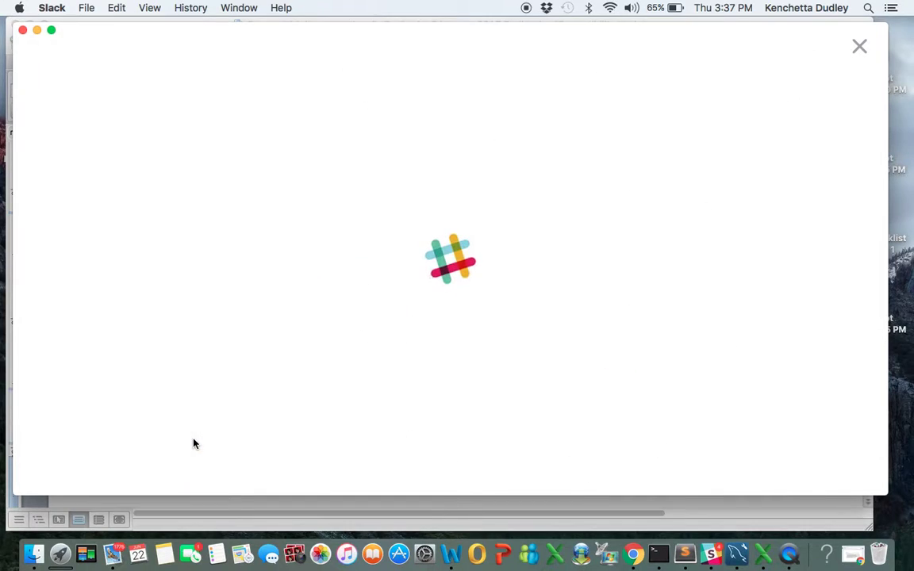